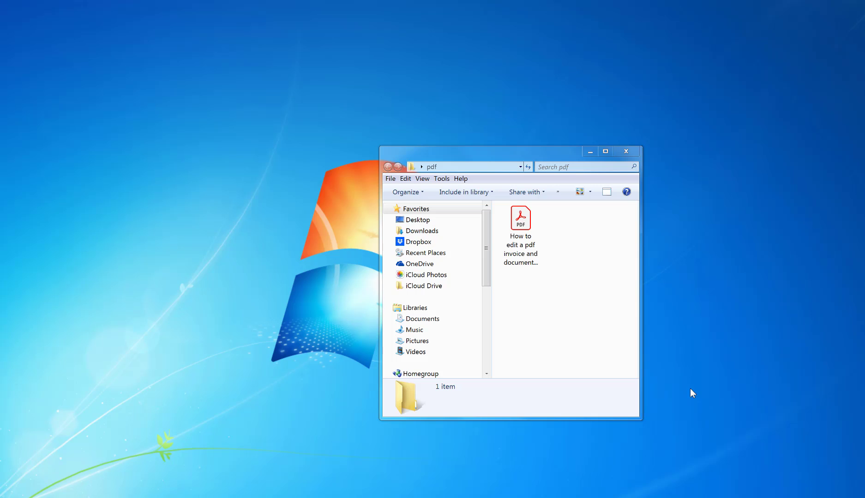
# Open the PDF file "How to edit a pdf invoice and documents" and look over the invoice's line item and totals
pyautogui.click(535, 336)
pyautogui.click(541, 315)
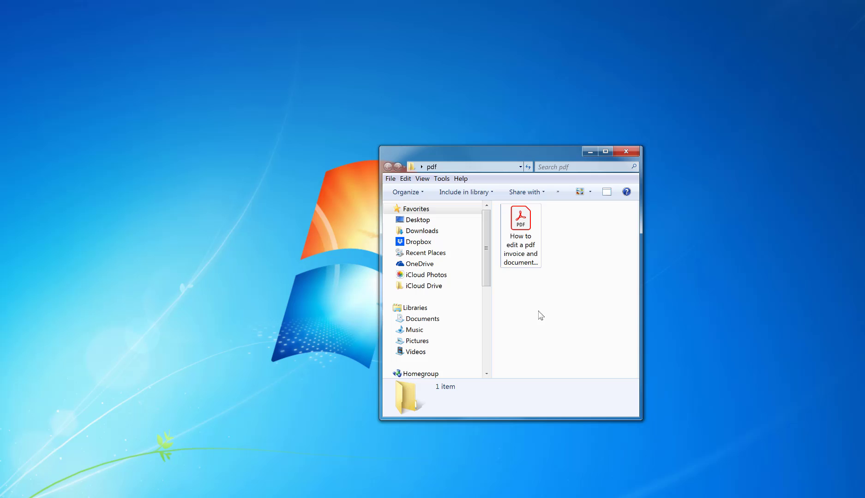
pyautogui.click(521, 221)
pyautogui.press('Return')
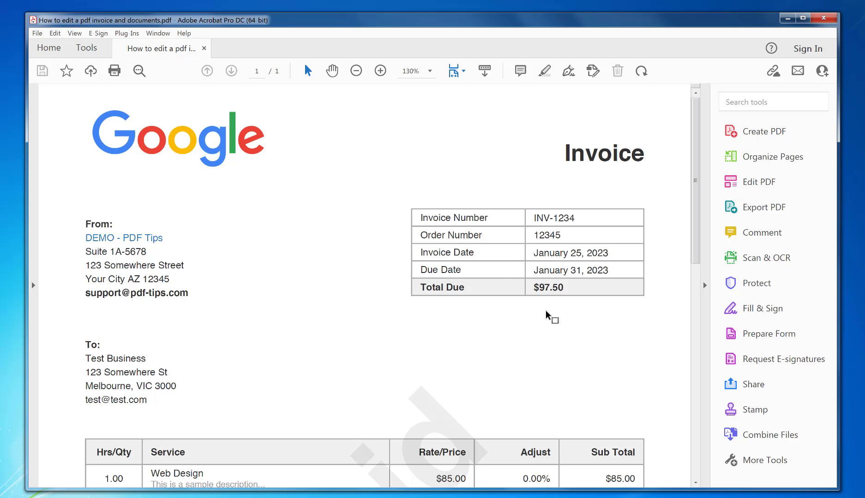
pyautogui.click(356, 70)
pyautogui.scroll(-4, 530, 200)
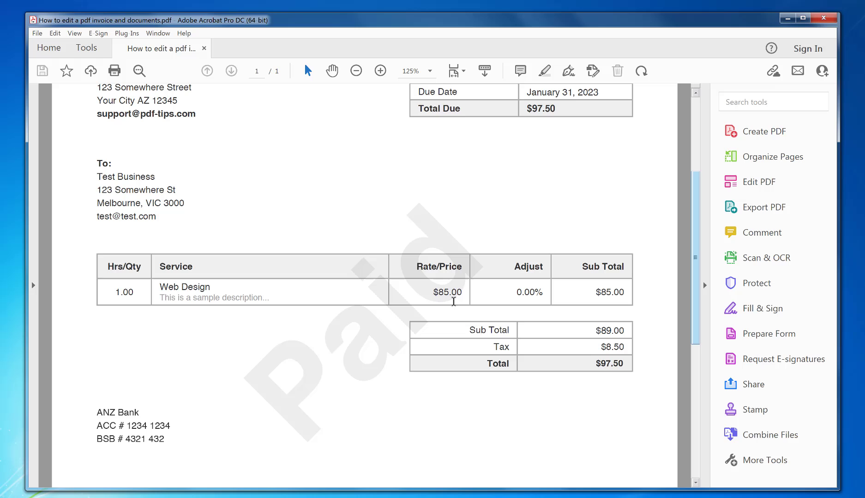
pyautogui.moveTo(436, 293); pyautogui.dragTo(463, 293)
pyautogui.click(602, 292)
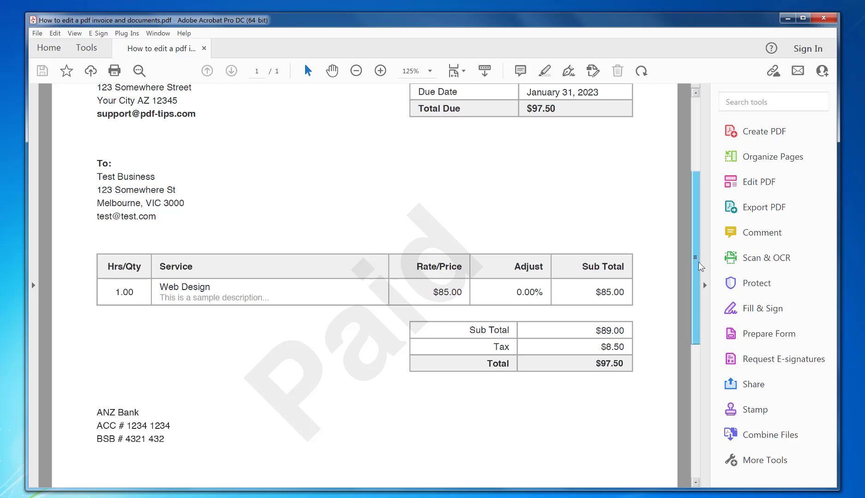
pyautogui.scroll(3, 692, 271)
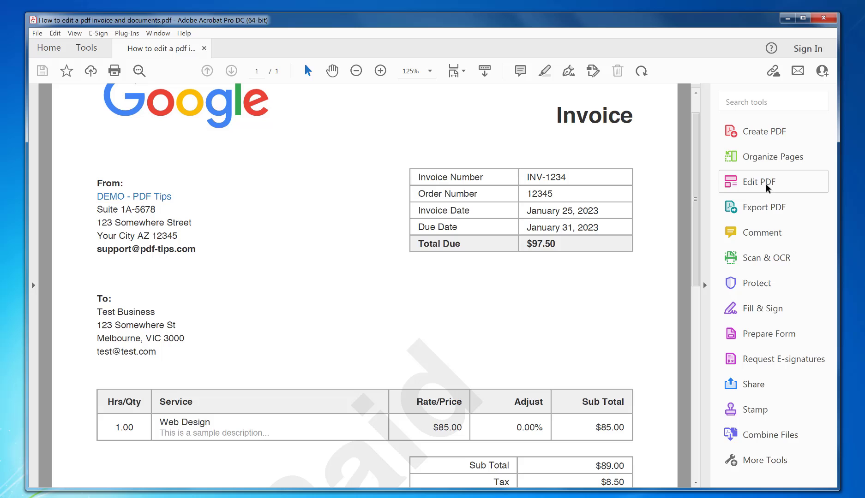
# Remove the Edit PDF tool's shortcut, add it again and place it between Organize Pages and Export PDF
pyautogui.click(89, 52)
pyautogui.click(421, 218)
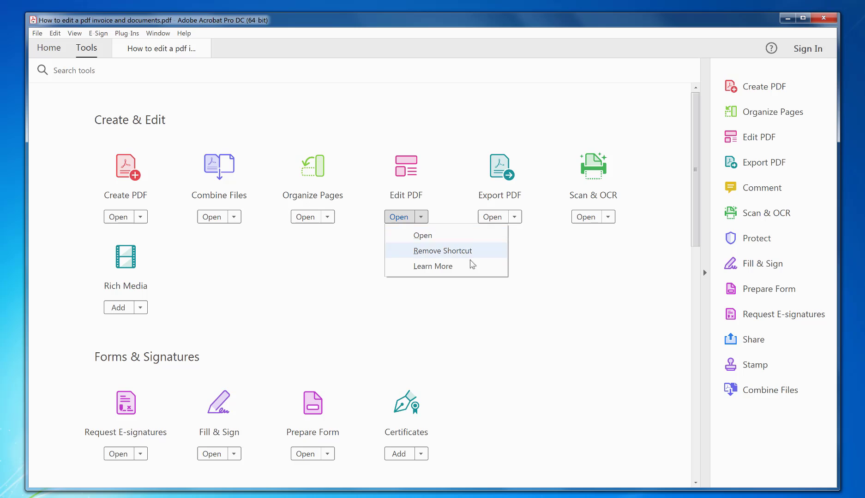
pyautogui.click(434, 251)
pyautogui.click(423, 219)
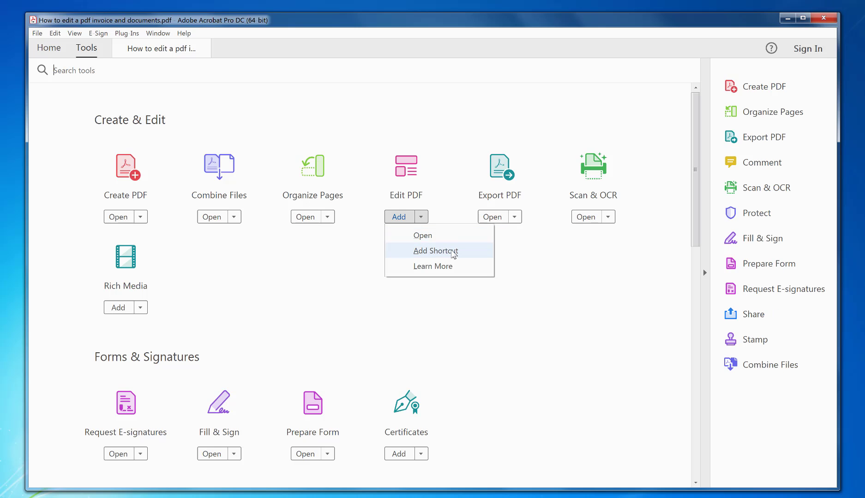
pyautogui.click(436, 250)
pyautogui.moveTo(744, 388); pyautogui.dragTo(735, 138)
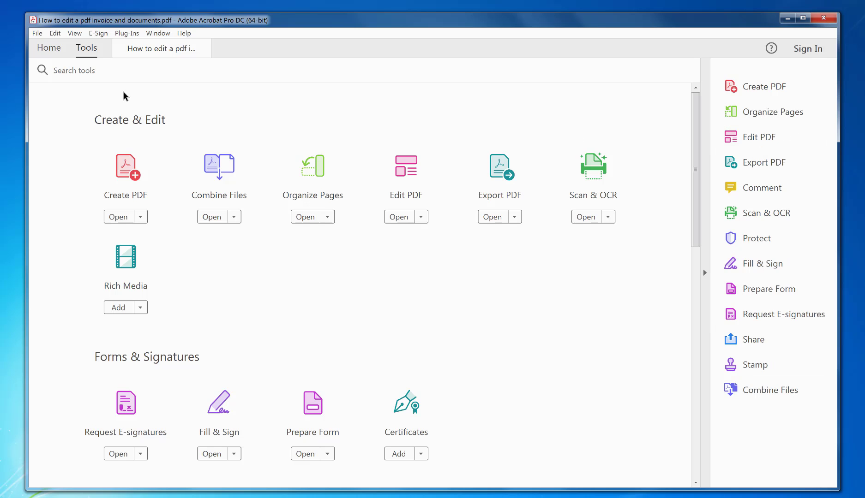
# Open the invoice for content editing and change the Web Design rate to $89.00
pyautogui.click(155, 51)
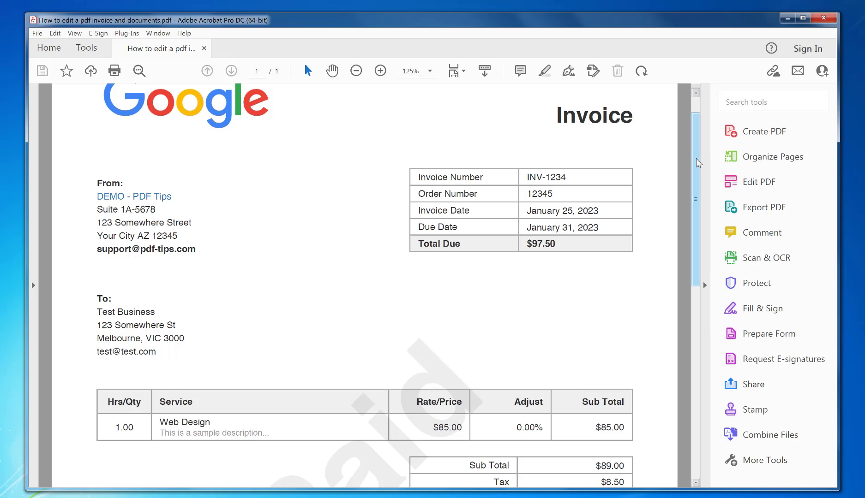
pyautogui.click(743, 181)
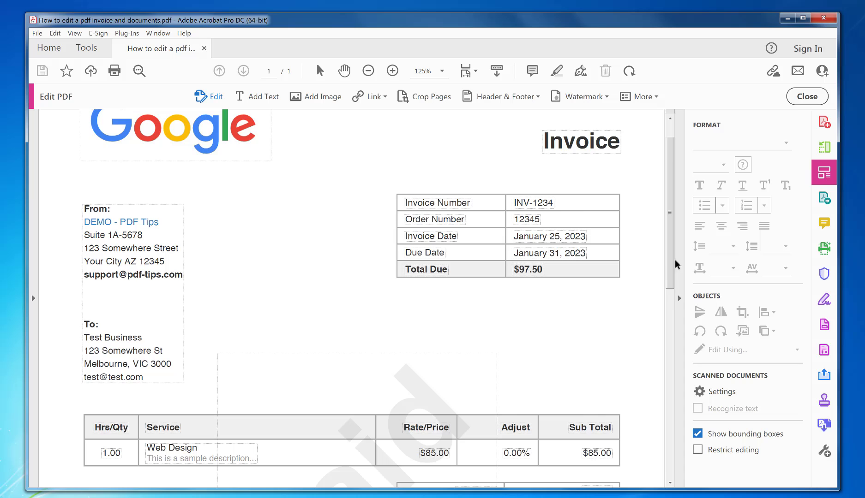
pyautogui.moveTo(669, 267); pyautogui.dragTo(667, 342)
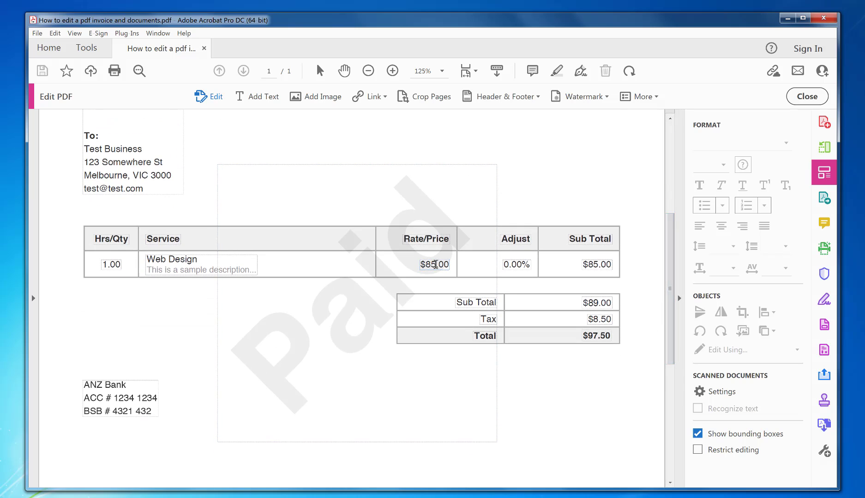
pyautogui.moveTo(436, 265); pyautogui.dragTo(432, 265)
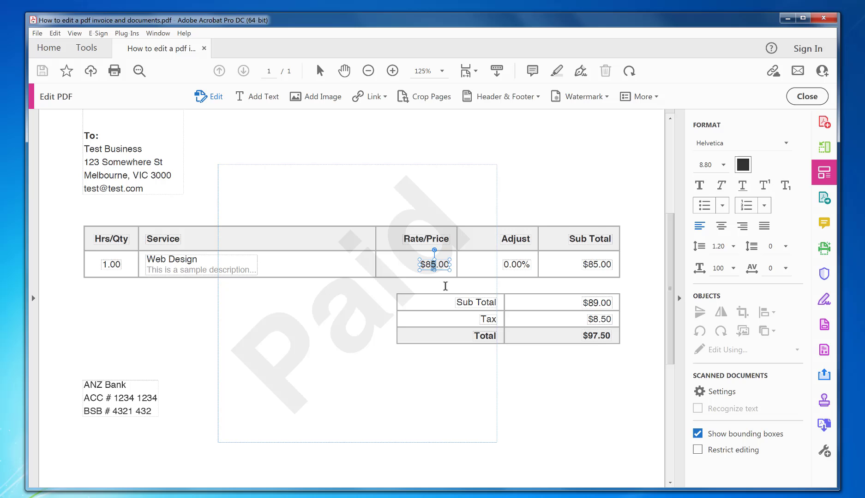
pyautogui.write('9')
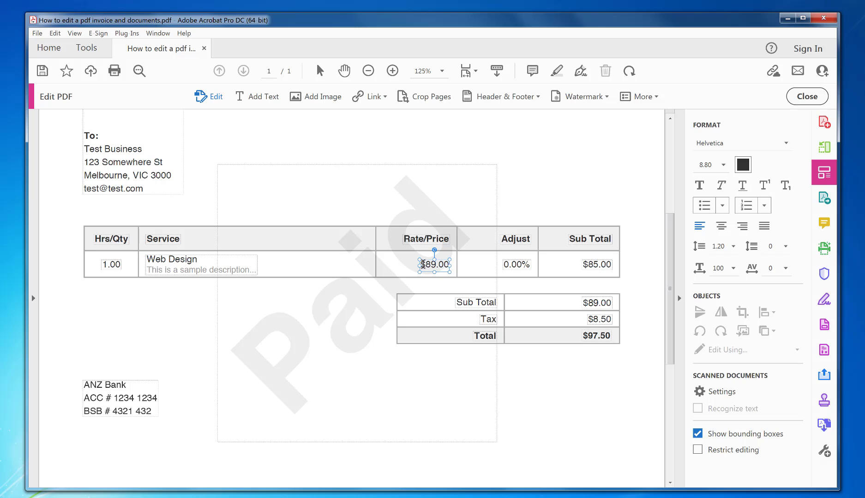
# Reduce the font size of the $89.00 rate in the Web Design row
pyautogui.moveTo(423, 264); pyautogui.dragTo(449, 265)
pyautogui.click(425, 266)
pyautogui.click(715, 164)
pyautogui.moveTo(715, 164); pyautogui.dragTo(705, 164)
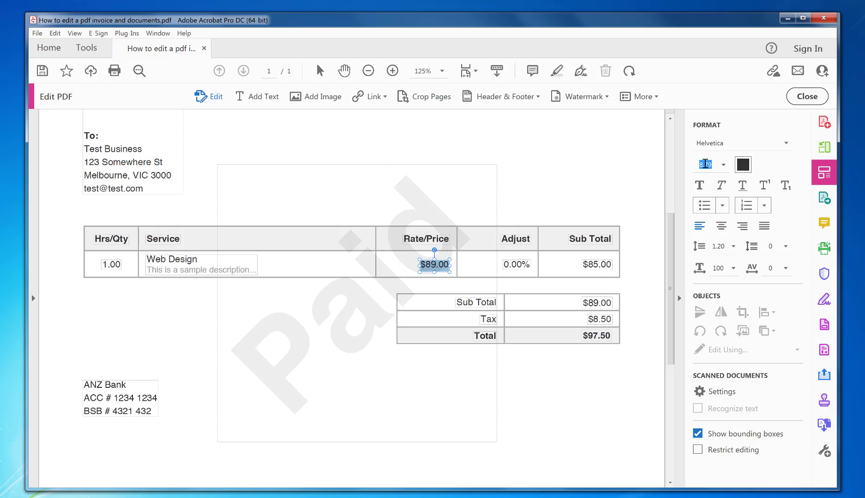
pyautogui.press('BackSpace')
pyautogui.press('Return')
pyautogui.click(477, 264)
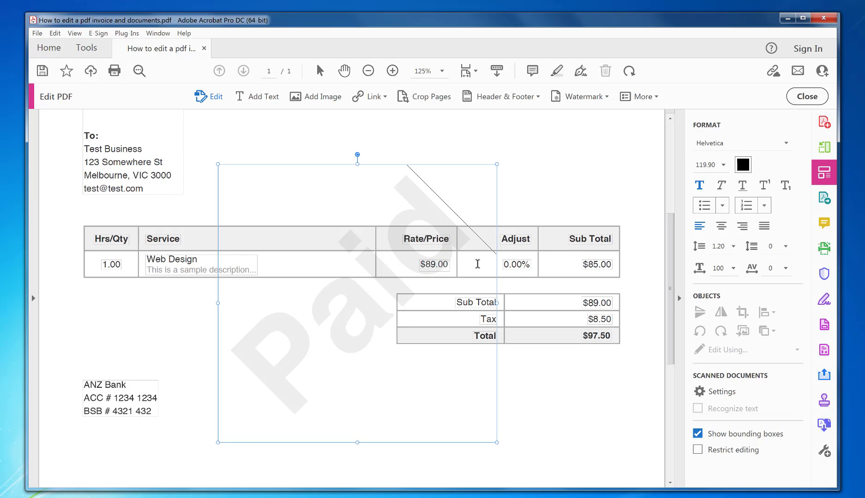
# Change the Sub Total amount in the Web Design row to $89.00
pyautogui.click(596, 264)
pyautogui.write('9')
pyautogui.click(597, 267)
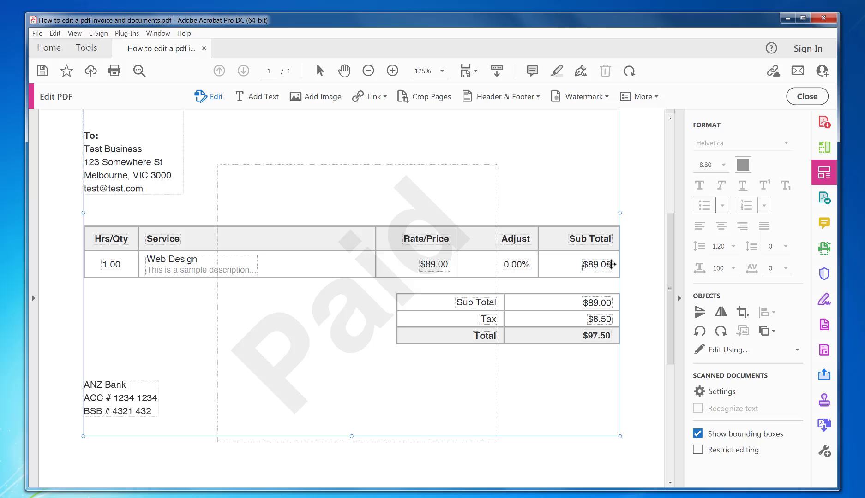
# Set the font size of the Web Design row's Sub Total amount to 8.50
pyautogui.moveTo(609, 265); pyautogui.dragTo(589, 267)
pyautogui.moveTo(712, 165); pyautogui.dragTo(705, 164)
pyautogui.press('BackSpace')
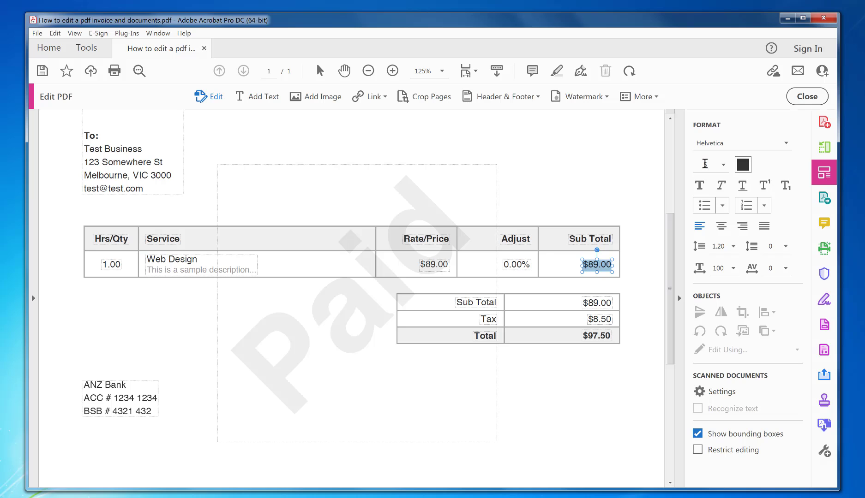
pyautogui.write('8.50')
pyautogui.click(524, 300)
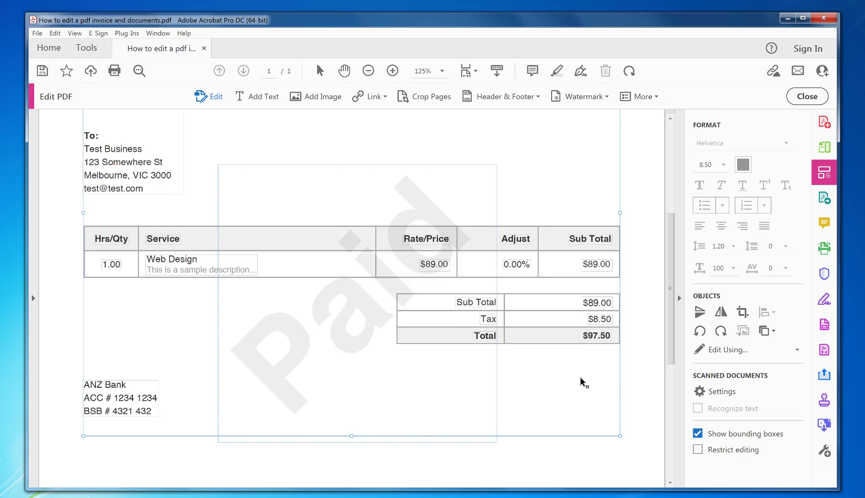
# Try deleting the bank account details text block below the service table
pyautogui.scroll(-3, 295, 314)
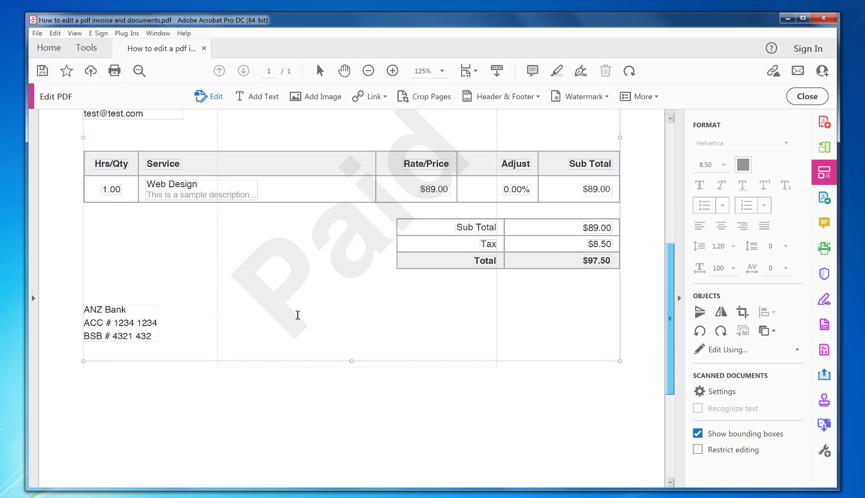
pyautogui.click(264, 411)
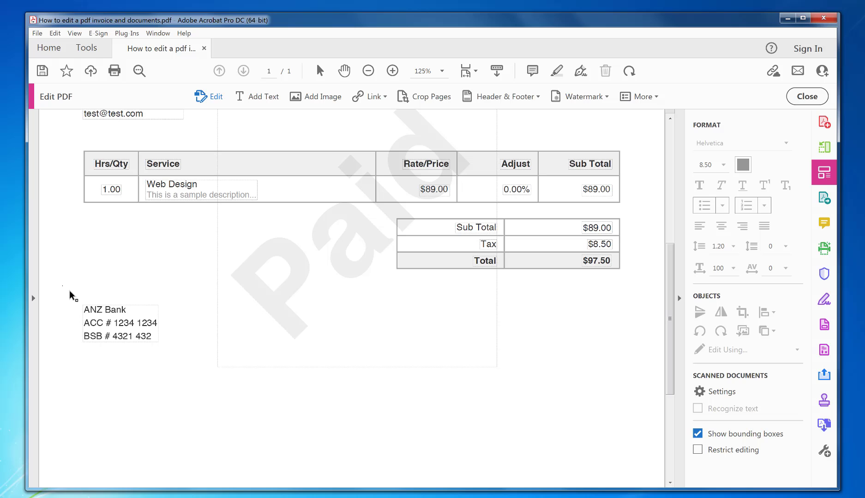
pyautogui.moveTo(62, 286); pyautogui.dragTo(181, 384)
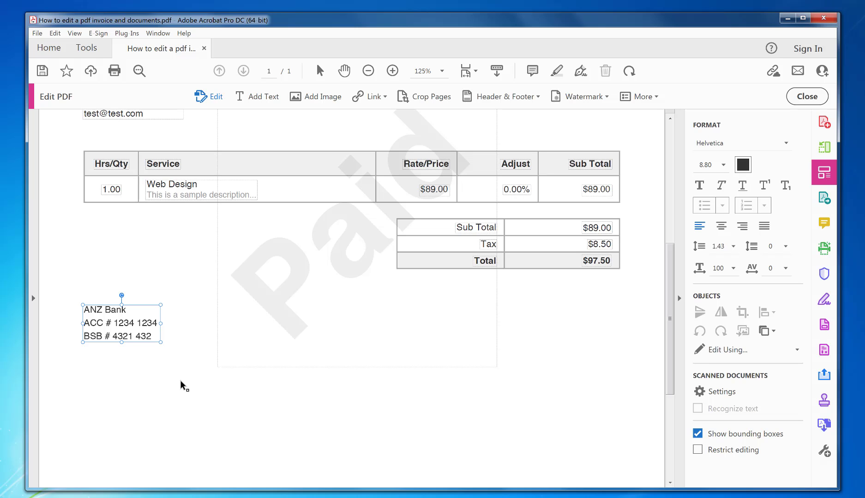
pyautogui.click(181, 383)
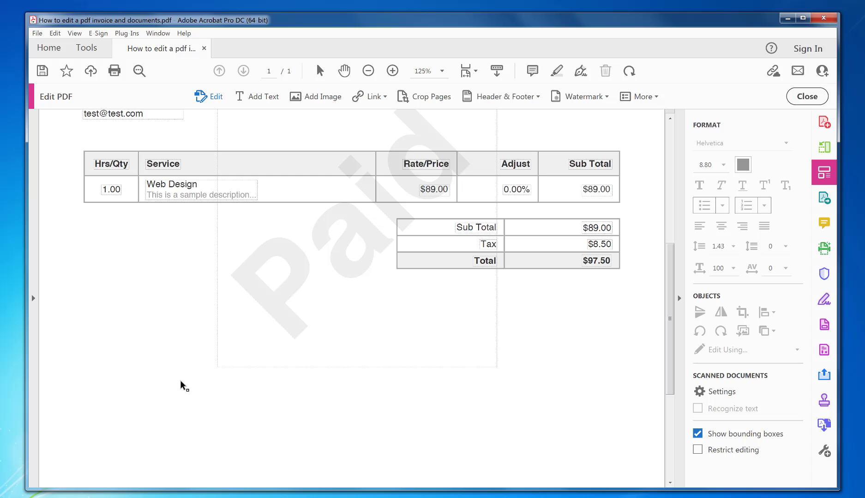
pyautogui.click(178, 257)
# Scale the Google logo down proportionally, keeping its upper-left corner in place
pyautogui.scroll(10, 286, 175)
pyautogui.click(169, 172)
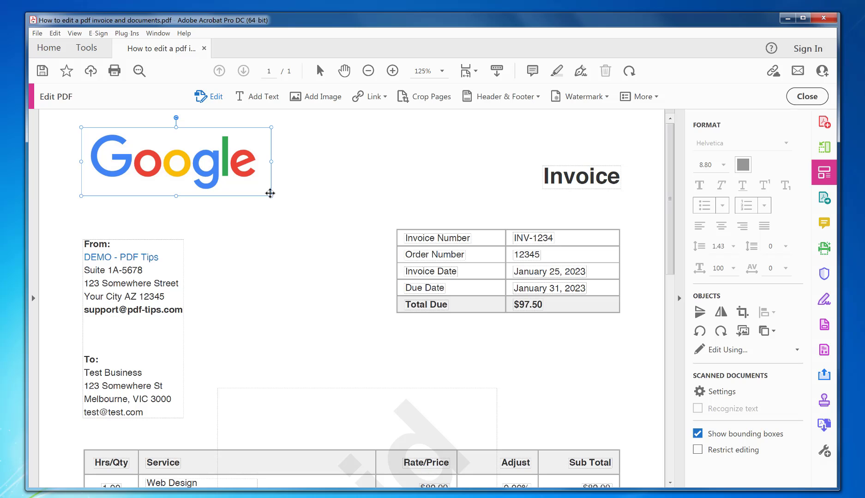
pyautogui.moveTo(272, 197); pyautogui.dragTo(214, 167)
# Remove the bold formatting from the support e-mail line in the From block and underline it
pyautogui.click(98, 341)
pyautogui.click(87, 314)
pyautogui.moveTo(86, 310); pyautogui.dragTo(180, 309)
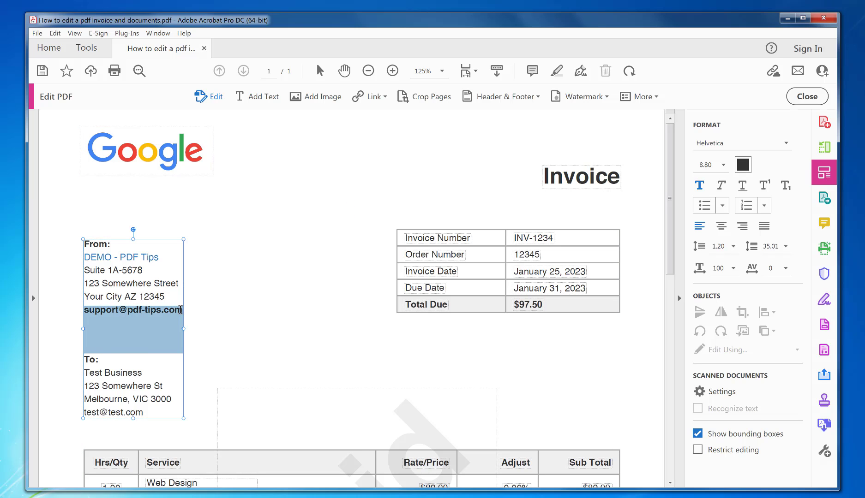
pyautogui.click(701, 186)
pyautogui.click(199, 307)
pyautogui.moveTo(177, 312); pyautogui.dragTo(83, 310)
pyautogui.click(743, 186)
pyautogui.click(216, 305)
# Change the invoice date to January 26, 2023
pyautogui.moveTo(669, 266); pyautogui.dragTo(670, 281)
pyautogui.click(579, 236)
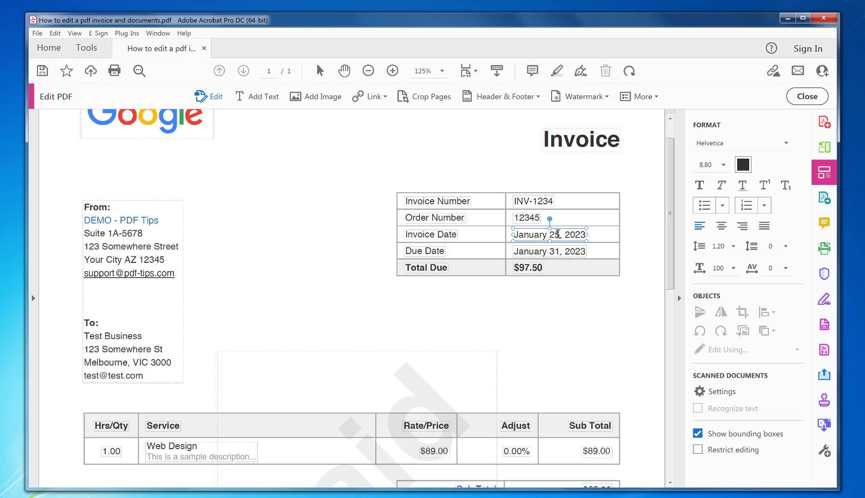
pyautogui.write('6')
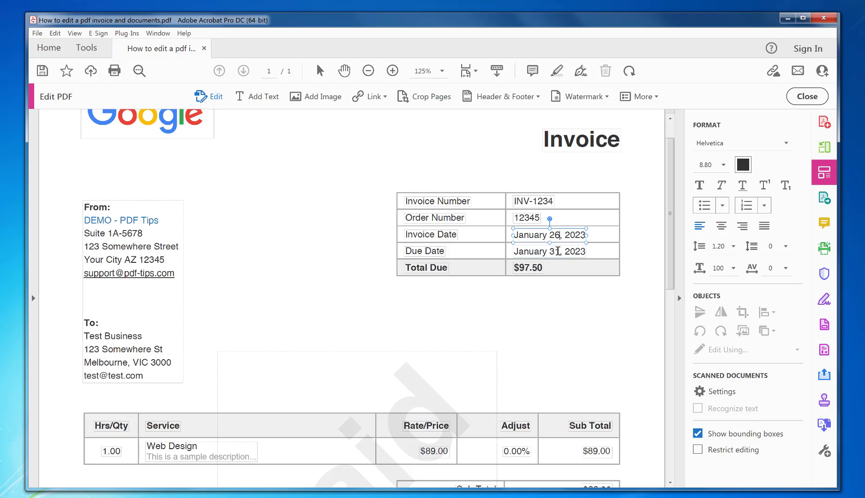
pyautogui.click(557, 251)
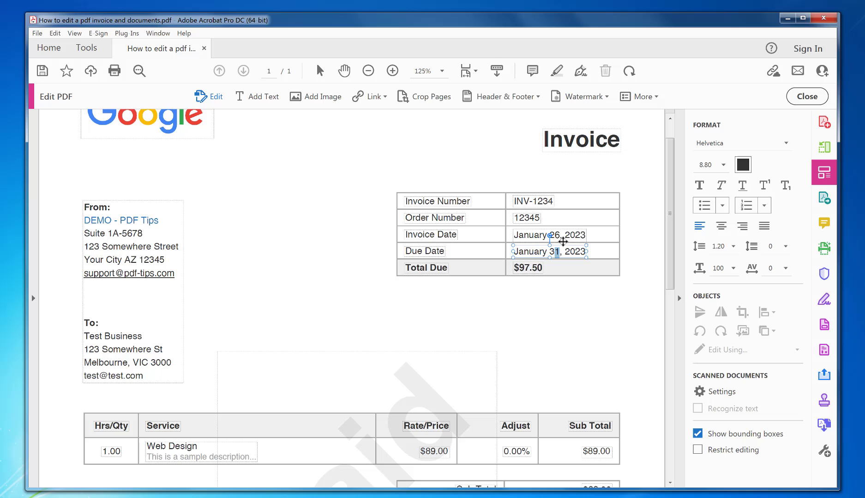
# Set the font size of the whole invoice date to 8.50
pyautogui.moveTo(559, 235); pyautogui.dragTo(584, 234)
pyautogui.click(533, 236)
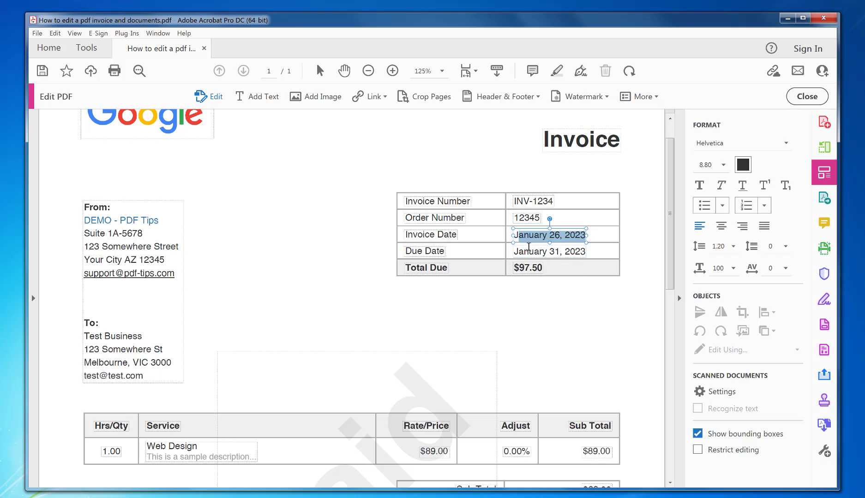
pyautogui.click(521, 237)
pyautogui.moveTo(516, 235); pyautogui.dragTo(587, 235)
pyautogui.moveTo(712, 165); pyautogui.dragTo(707, 165)
pyautogui.write('50')
pyautogui.press('Return')
pyautogui.click(590, 184)
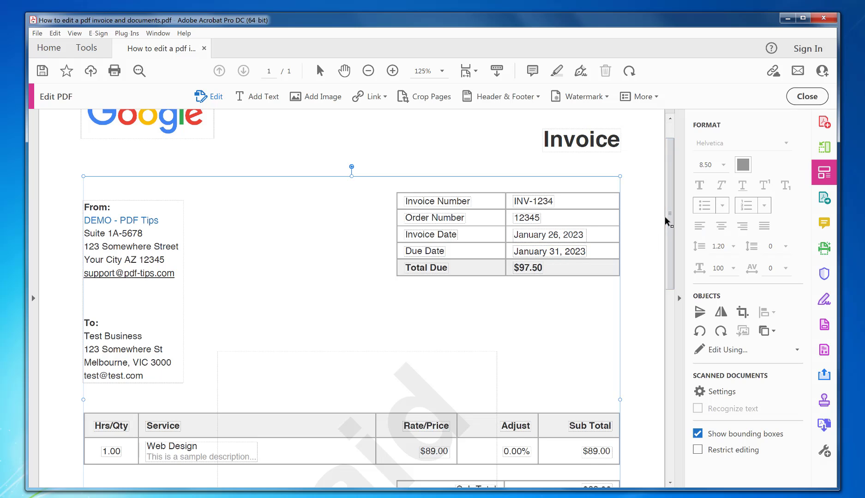
# Change the page number in the footer text to "Page 1/1"
pyautogui.moveTo(668, 216); pyautogui.dragTo(669, 402)
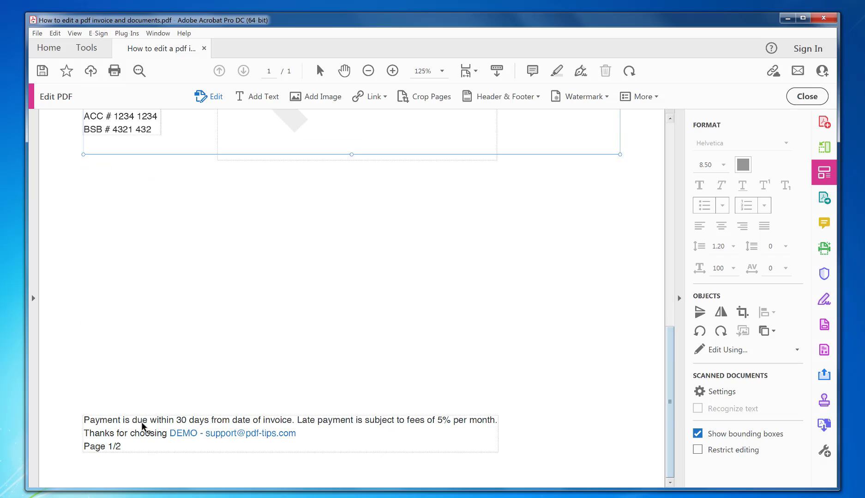
pyautogui.click(123, 447)
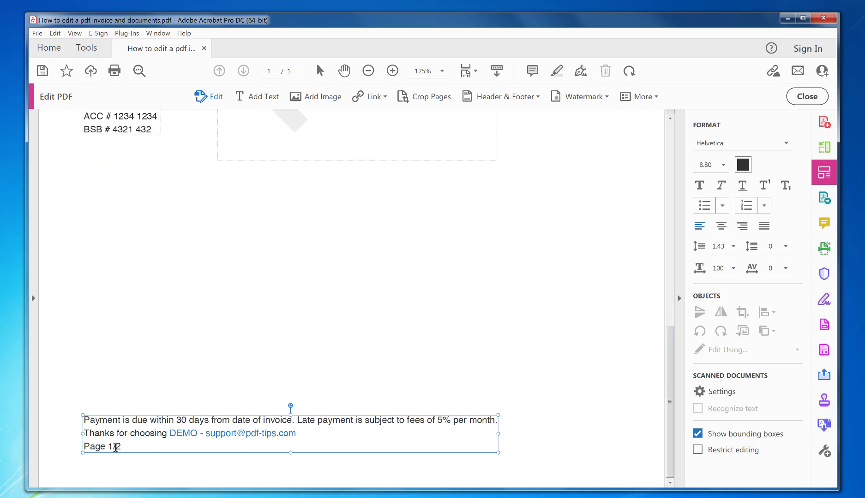
pyautogui.press('BackSpace')
pyautogui.write('1')
pyautogui.click(187, 459)
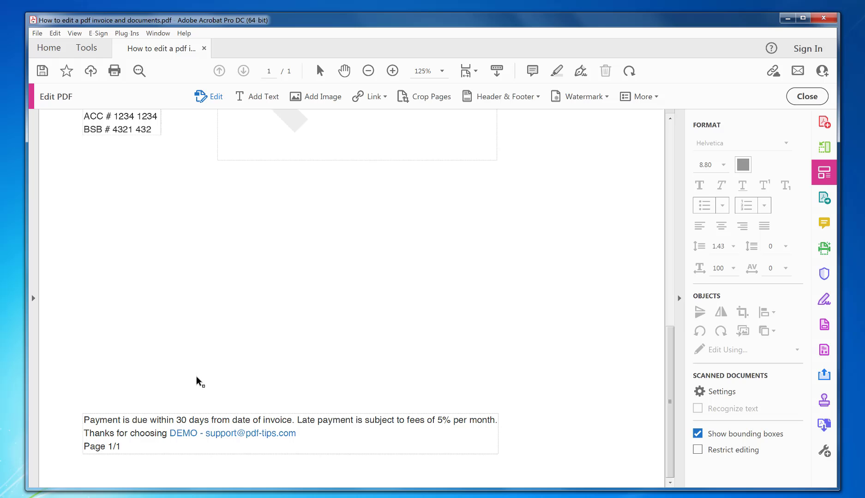
# Move the payment terms footer text block slightly higher on the page, keeping its left alignment
pyautogui.click(323, 433)
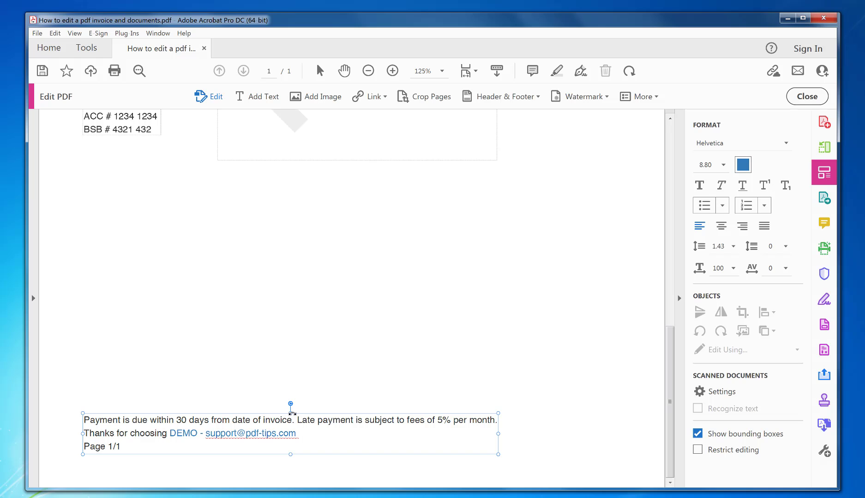
pyautogui.click(271, 411)
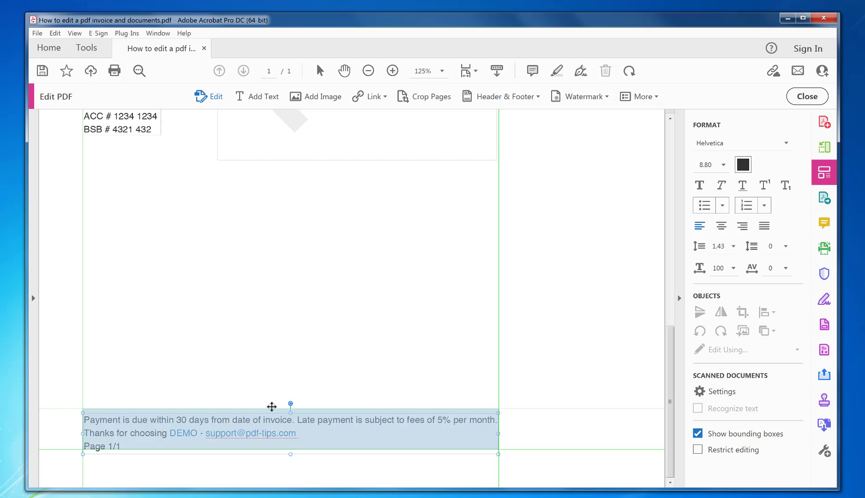
pyautogui.moveTo(272, 406); pyautogui.dragTo(271, 376)
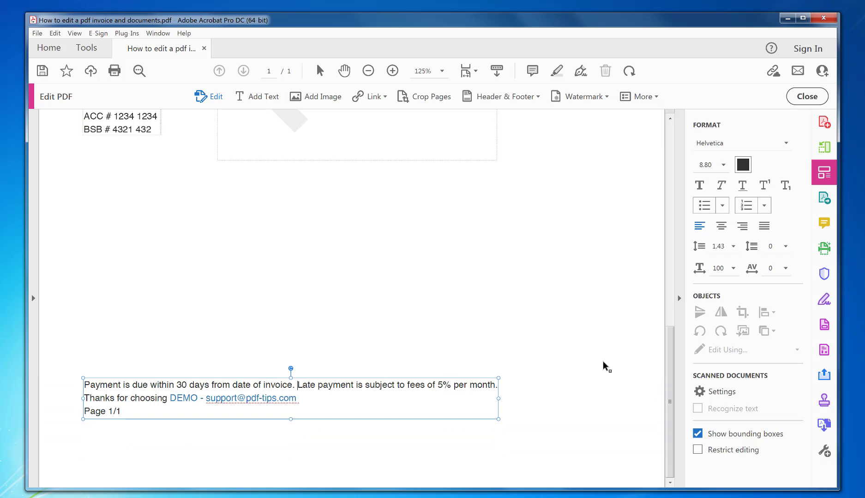
# Change the last digit of the recipient's street number to 4 and widen the text block holding the From and To addresses
pyautogui.moveTo(671, 359); pyautogui.dragTo(644, 131)
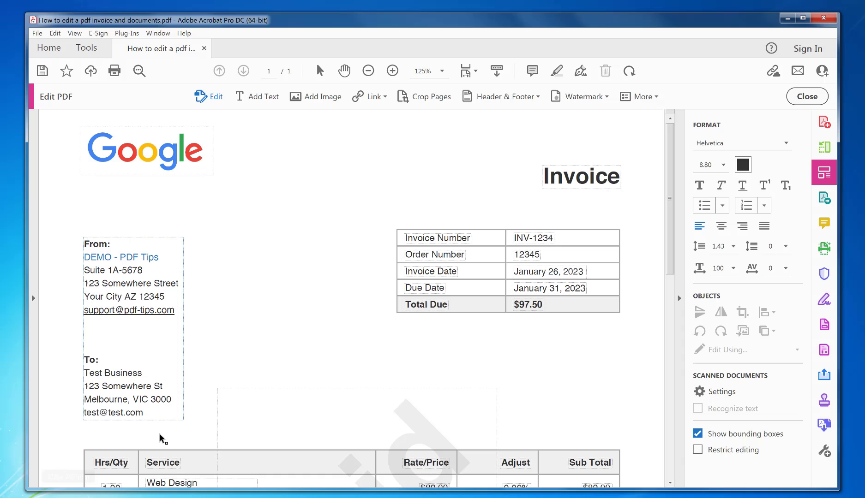
pyautogui.moveTo(98, 387); pyautogui.dragTo(95, 387)
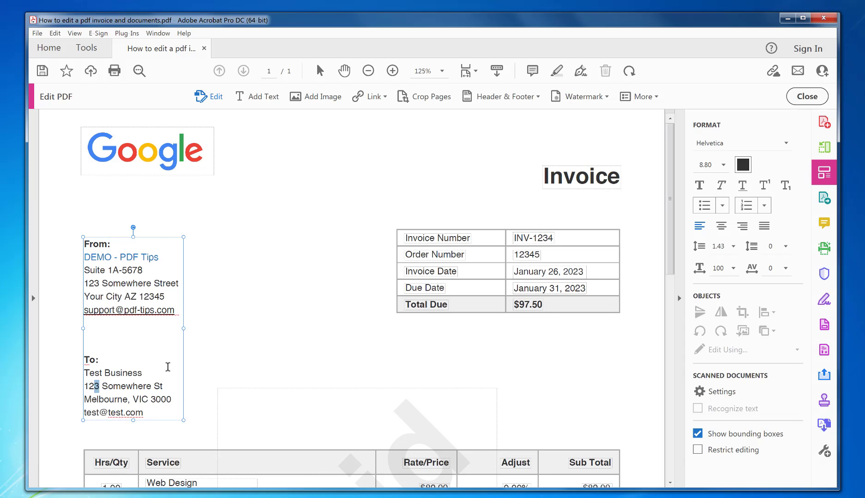
pyautogui.write('4')
pyautogui.click(158, 363)
pyautogui.moveTo(184, 328); pyautogui.dragTo(219, 327)
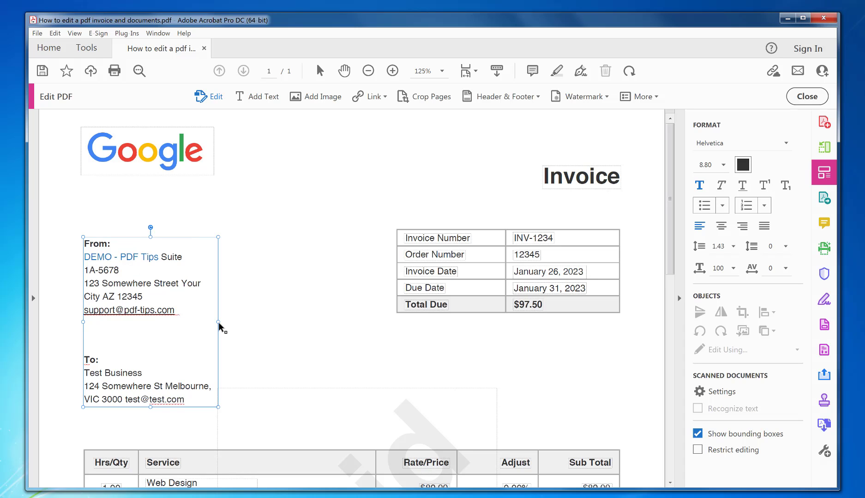
pyautogui.click(248, 315)
# Finish editing and save the invoice under its existing file name, closing the program
pyautogui.click(806, 96)
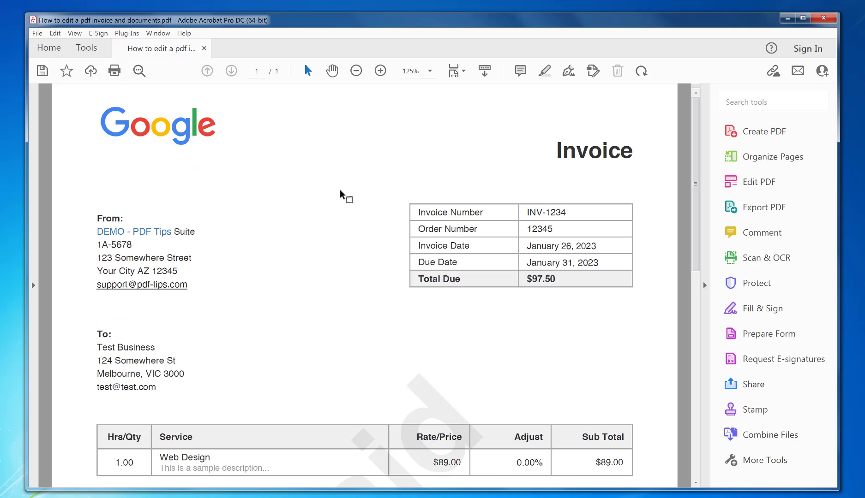
pyautogui.click(37, 33)
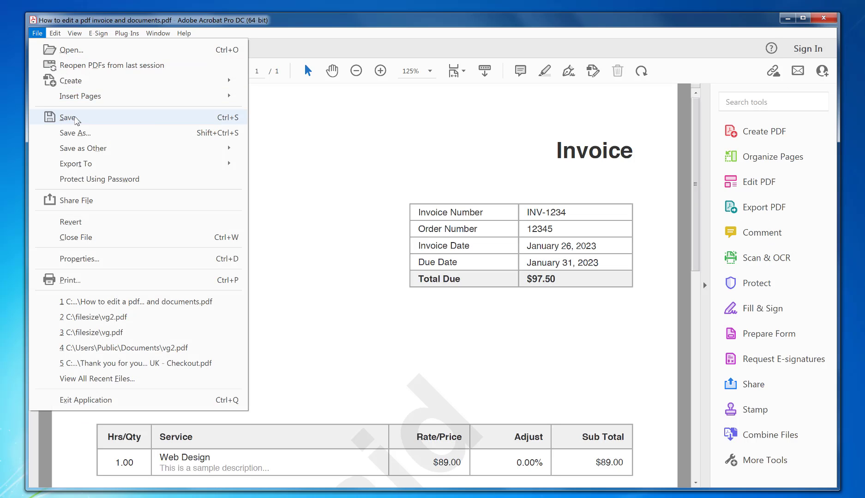
pyautogui.click(77, 121)
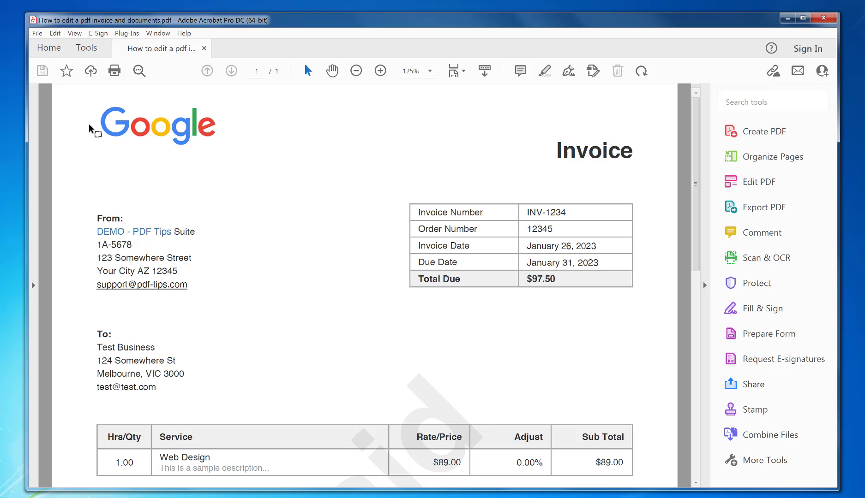
pyautogui.click(819, 19)
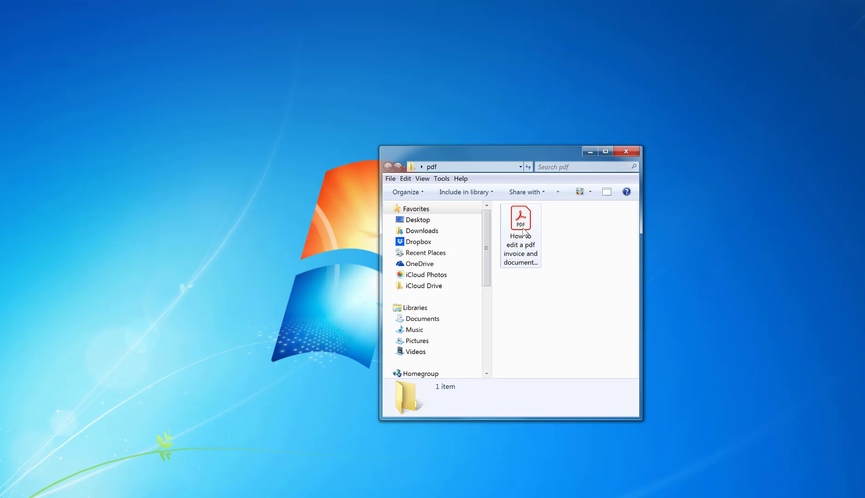
# Reopen "How to edit a pdf invoice and documents.pdf" from the pdf folder and review the saved invoice from the header to the bank details
pyautogui.doubleClick(523, 231)
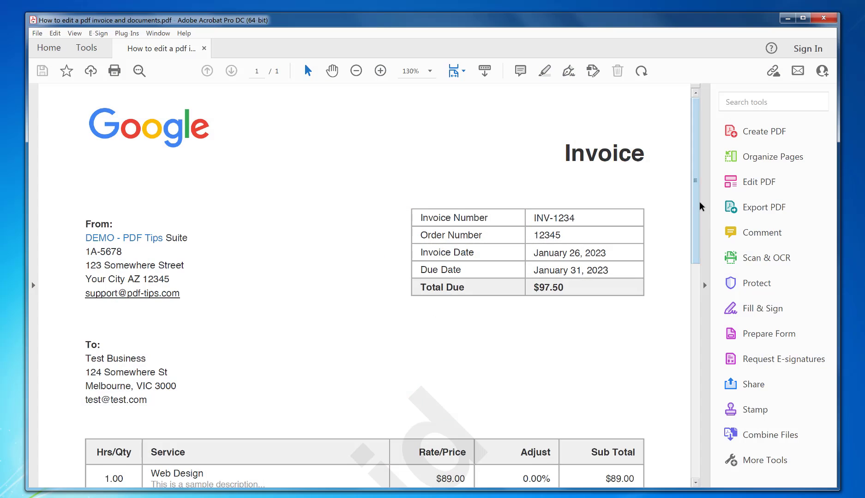
pyautogui.scroll(-5, 700, 206)
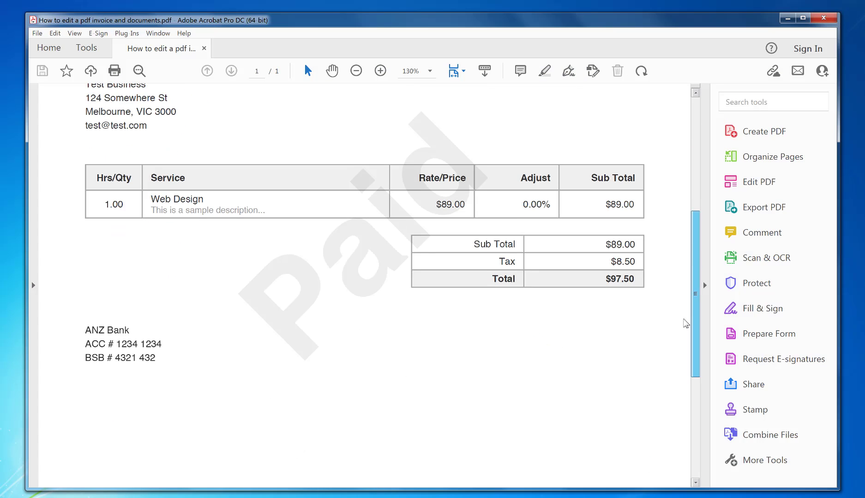
pyautogui.scroll(5, 683, 319)
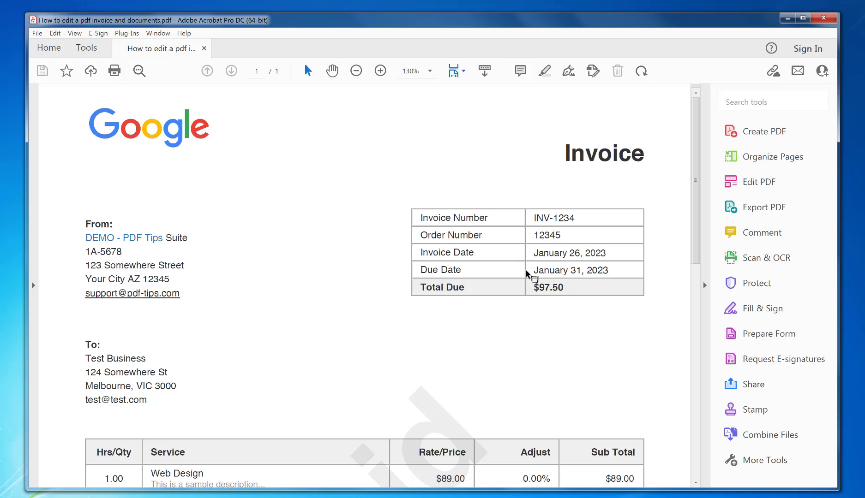